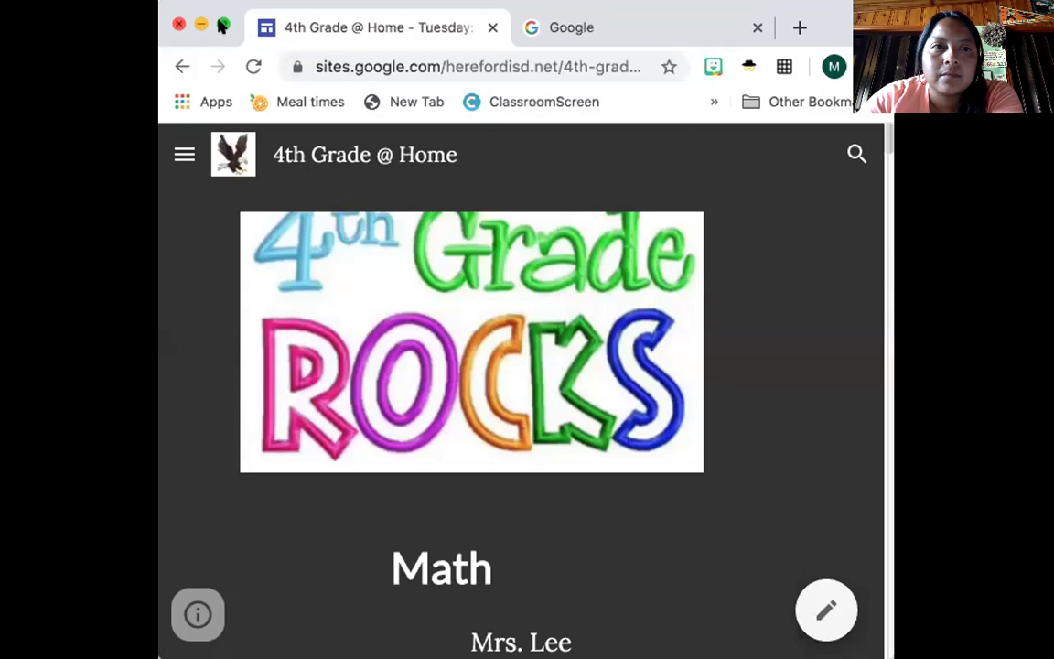
Maximize the browser window and start scrolling down the Tuesday Math page.
left_click(222, 27)
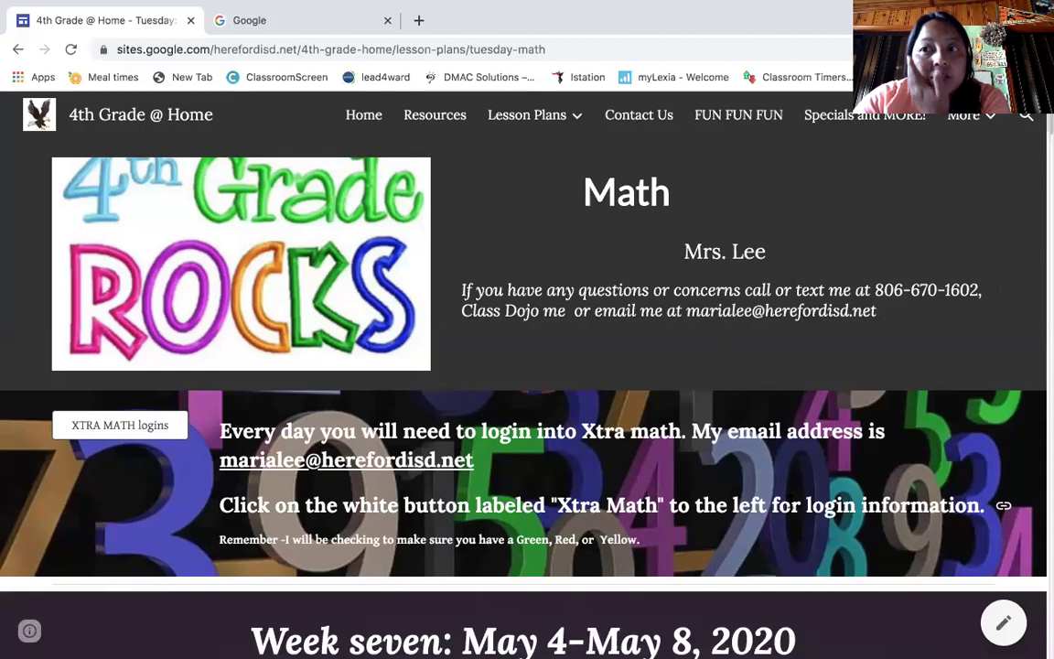
scroll(739, 423, "down", 3)
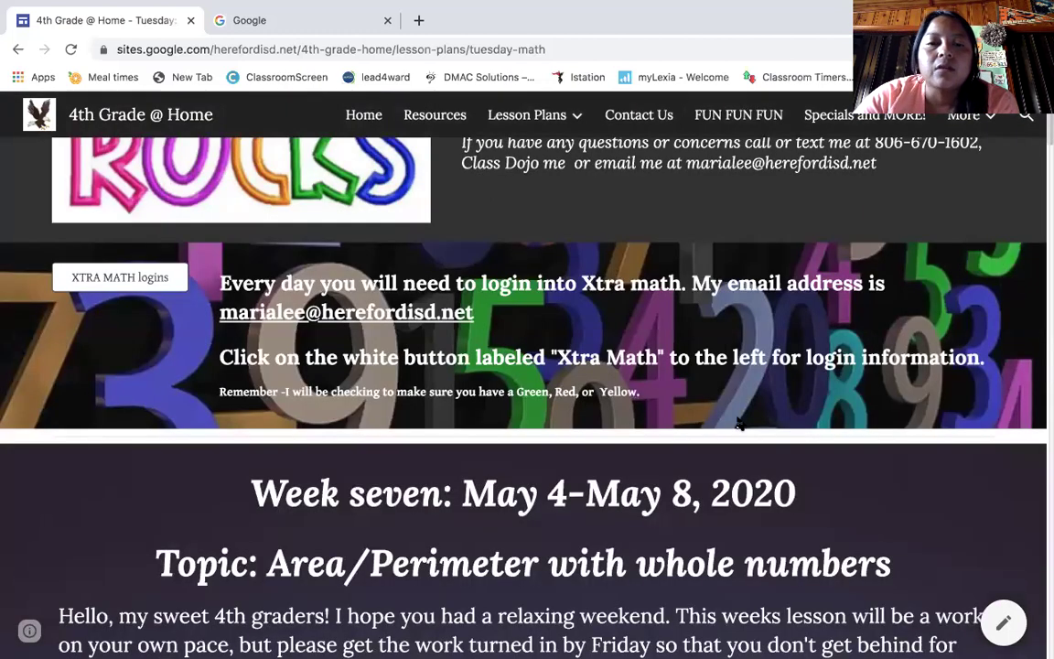
scroll(740, 423, "down", 1)
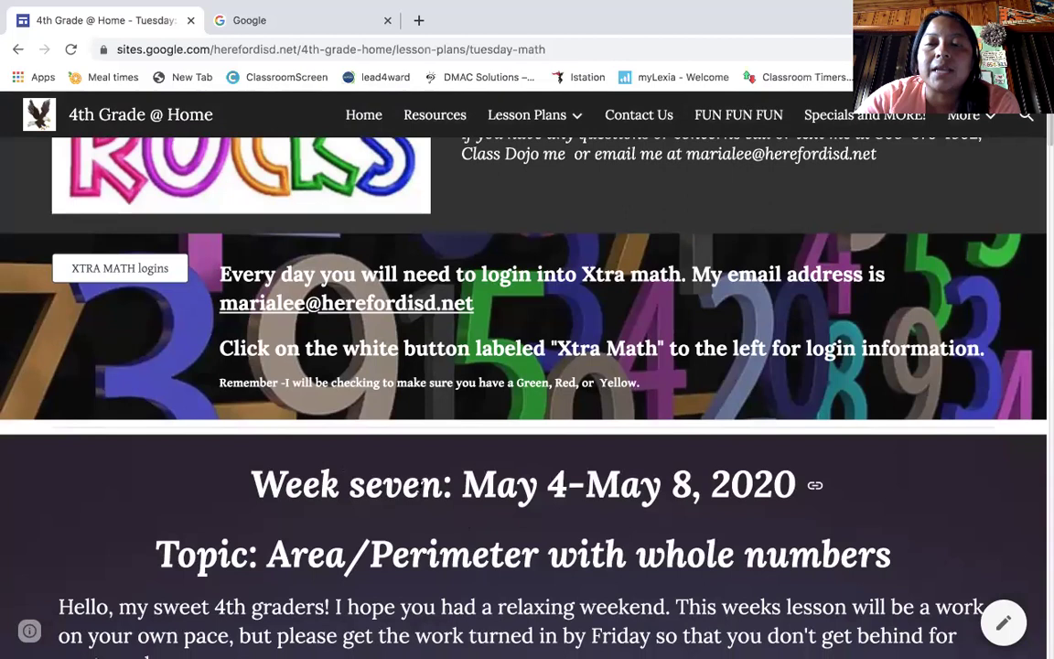
scroll(705, 542, "down", 2)
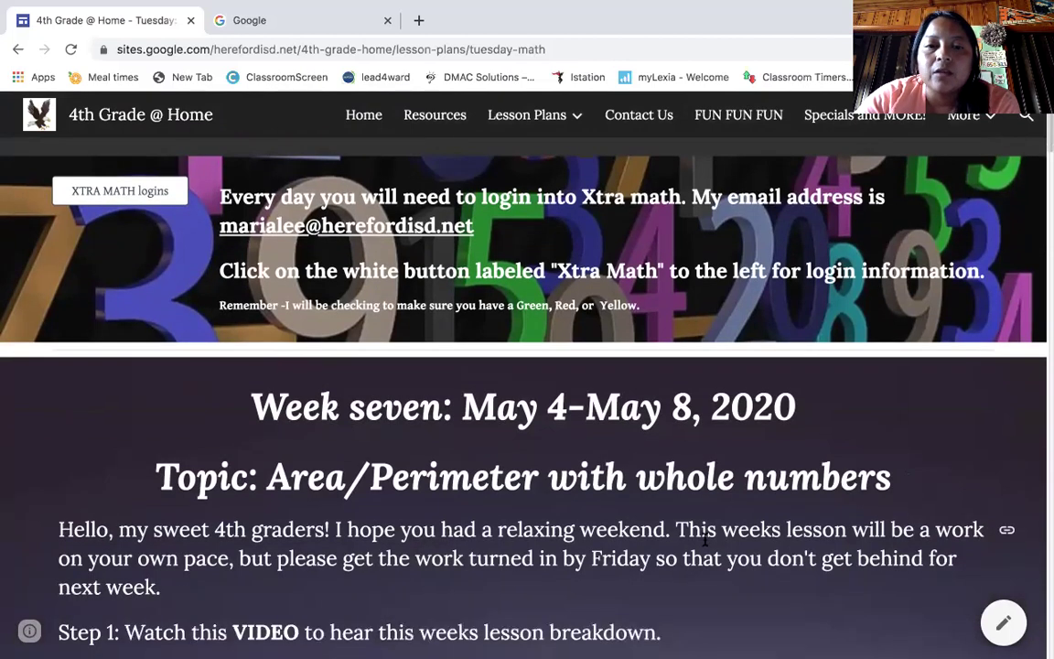
scroll(705, 542, "down", 1)
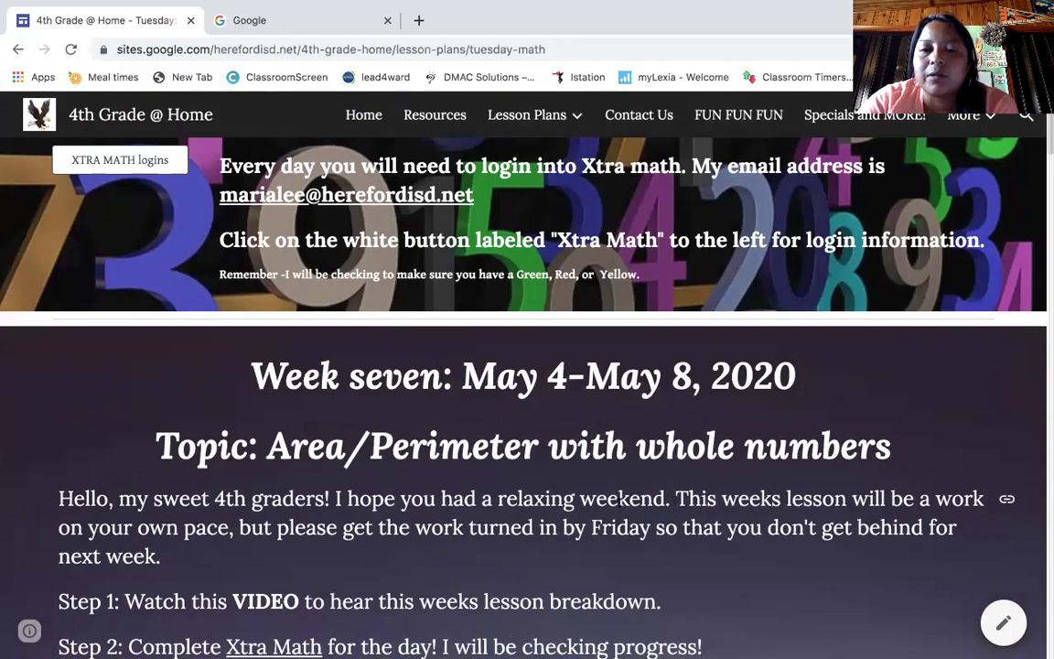
Read down to the Week seven steps and follow the Step 4 link to Google Classroom.
scroll(668, 483, "down", 3)
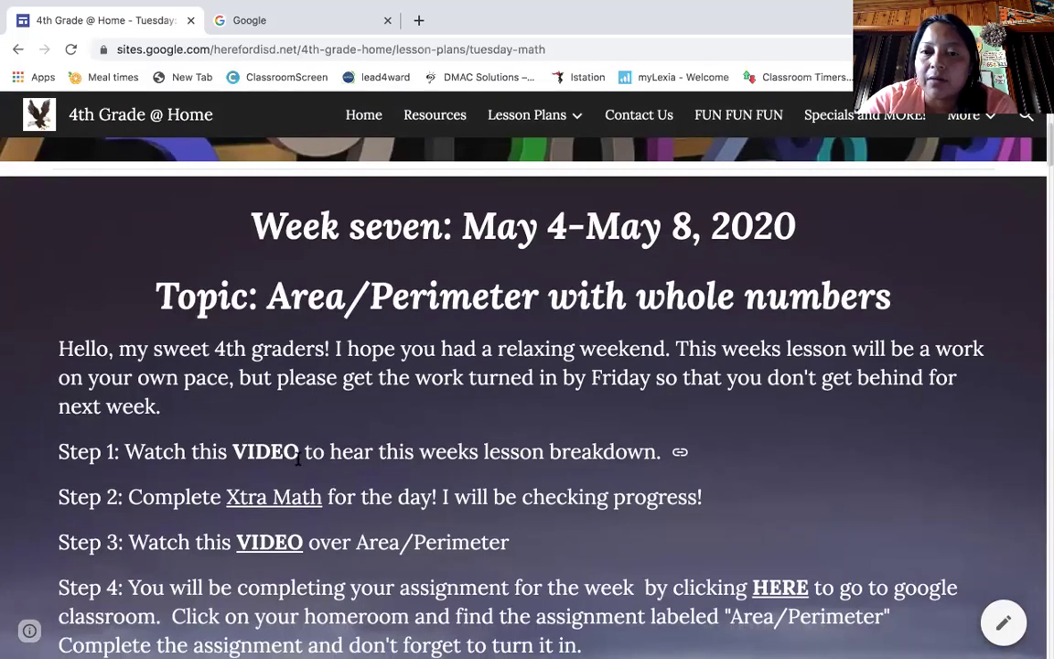
scroll(299, 460, "down", 2)
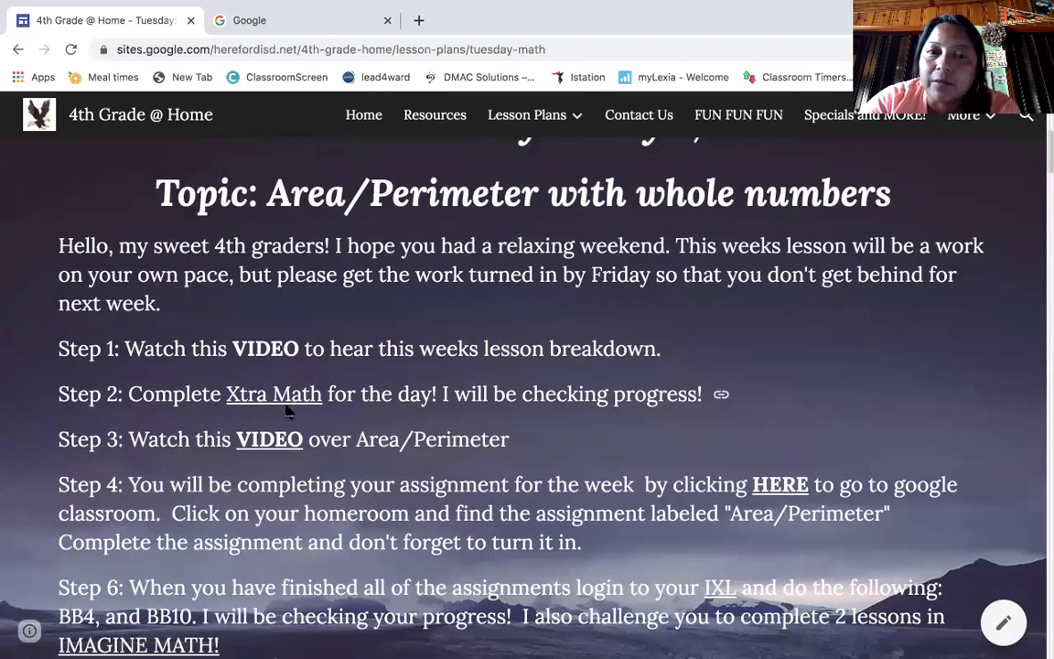
scroll(287, 405, "down", 2)
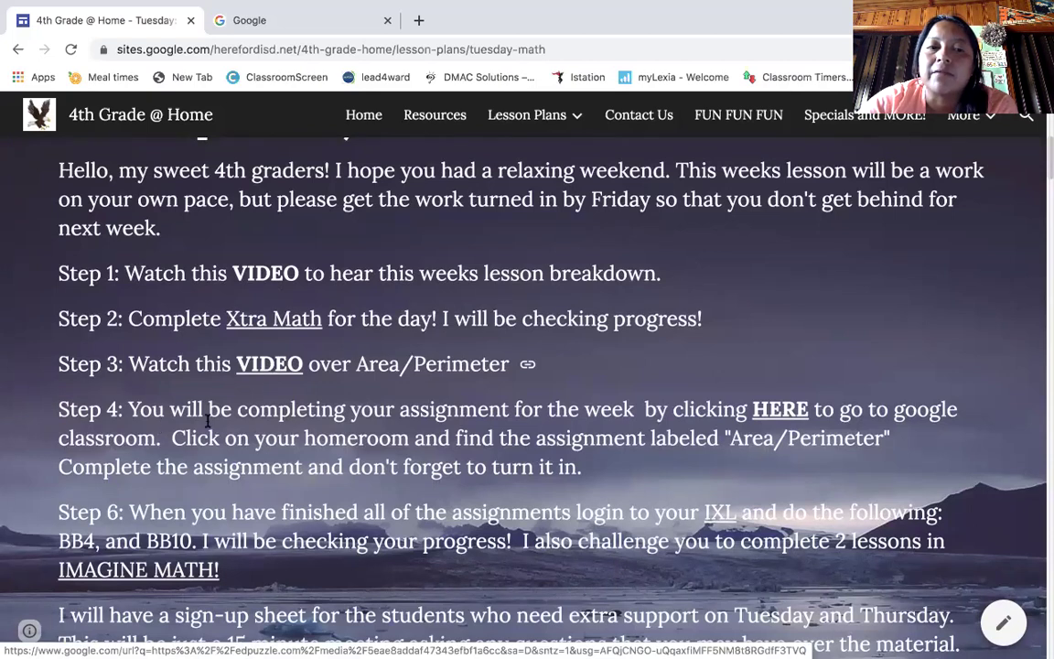
scroll(272, 368, "down", 1)
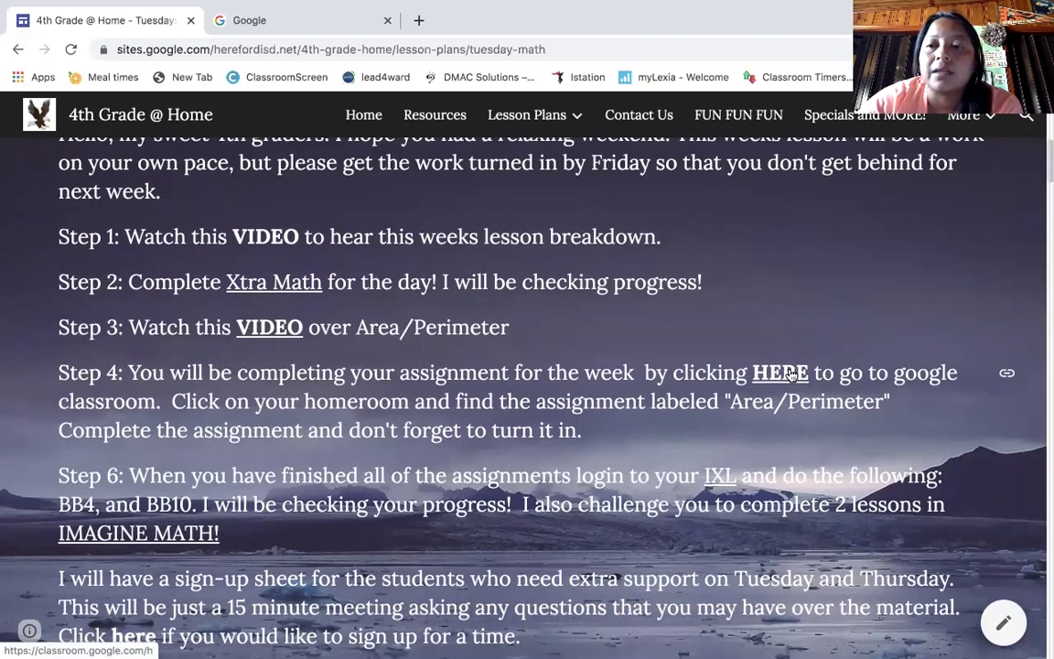
left_click(789, 375)
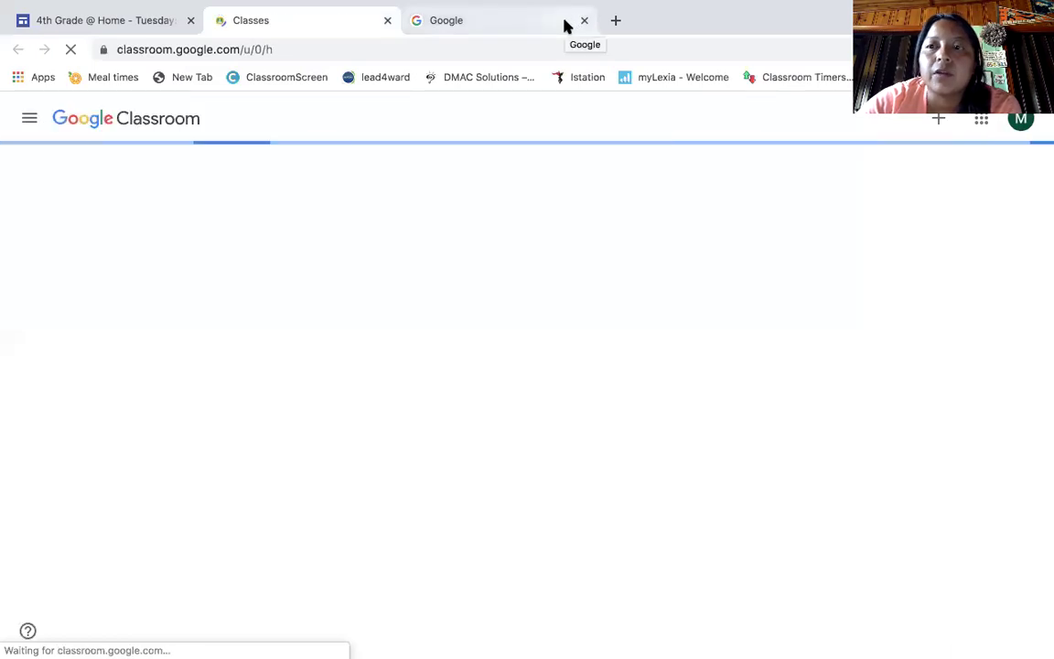
Close the wrong-account Classroom tab and open the homeroom class through the Google apps grid.
left_click(387, 22)
left_click(348, 24)
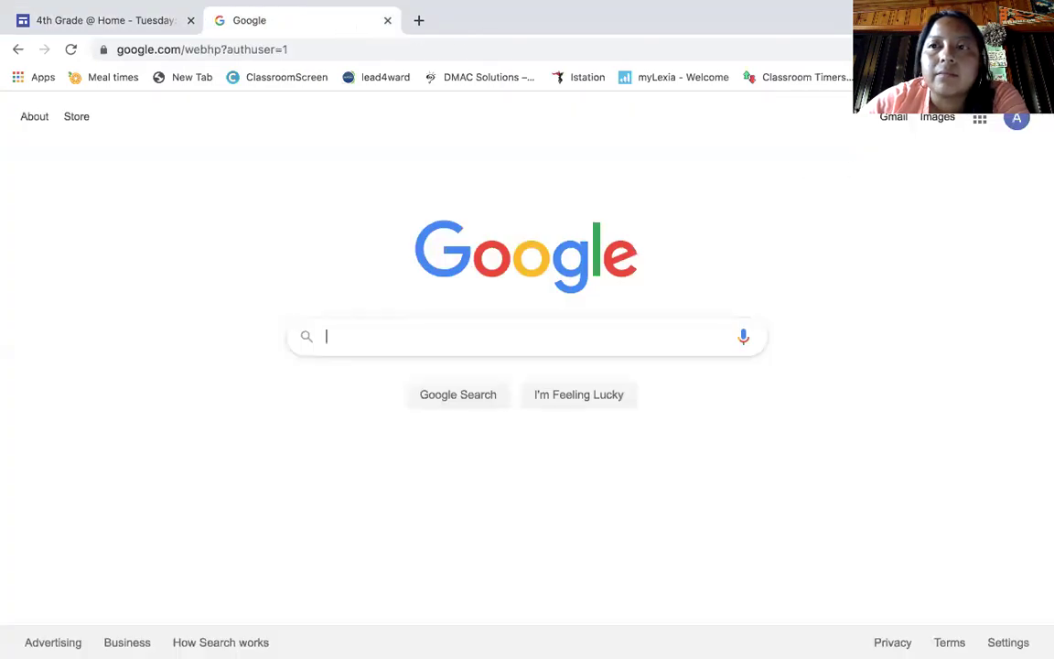
left_click(981, 123)
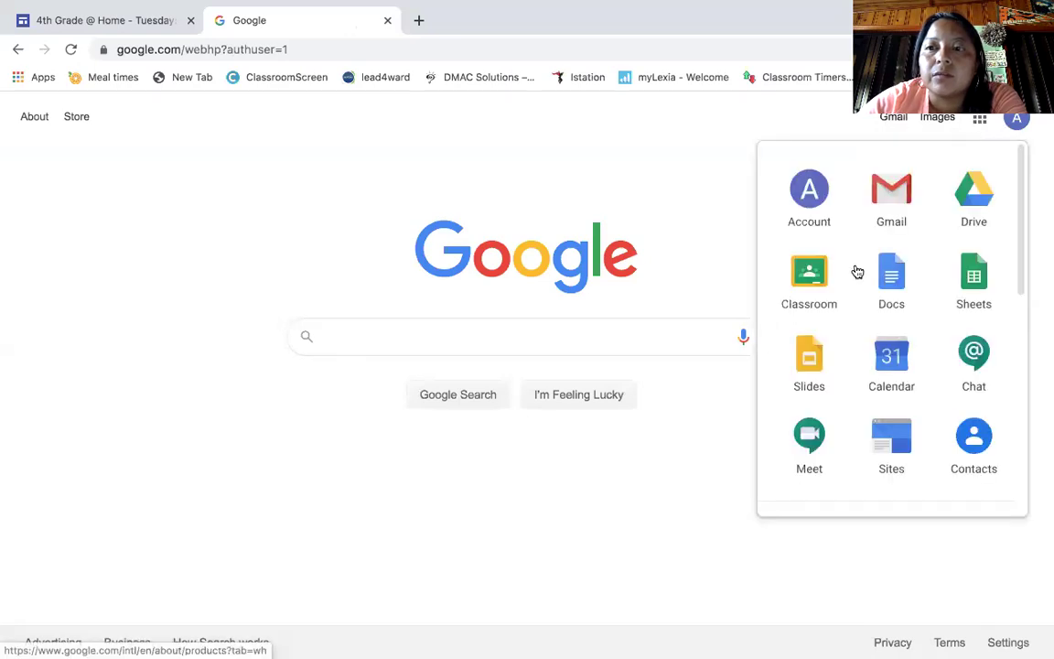
left_click(812, 276)
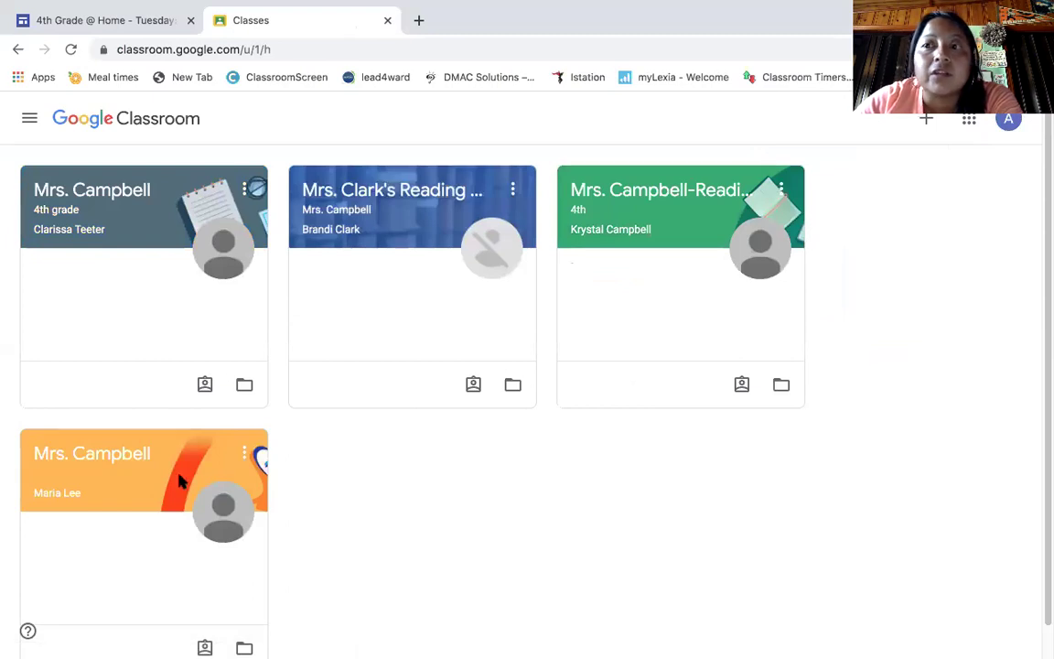
left_click(105, 457)
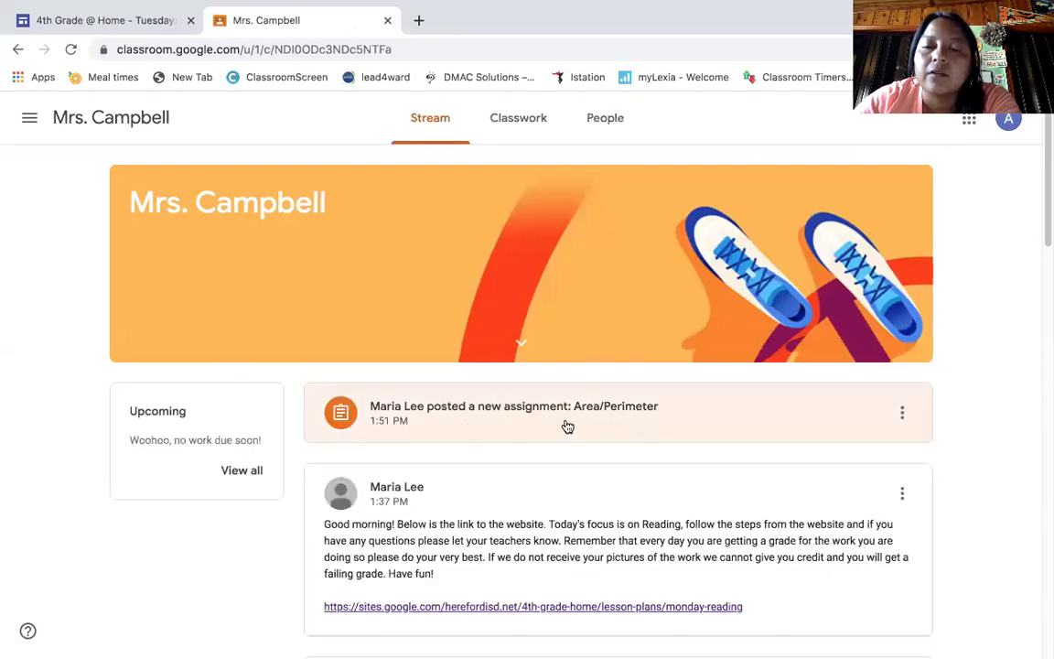
Open the Area/Perimeter assignment post and its attached Google Slides copy.
left_click(617, 421)
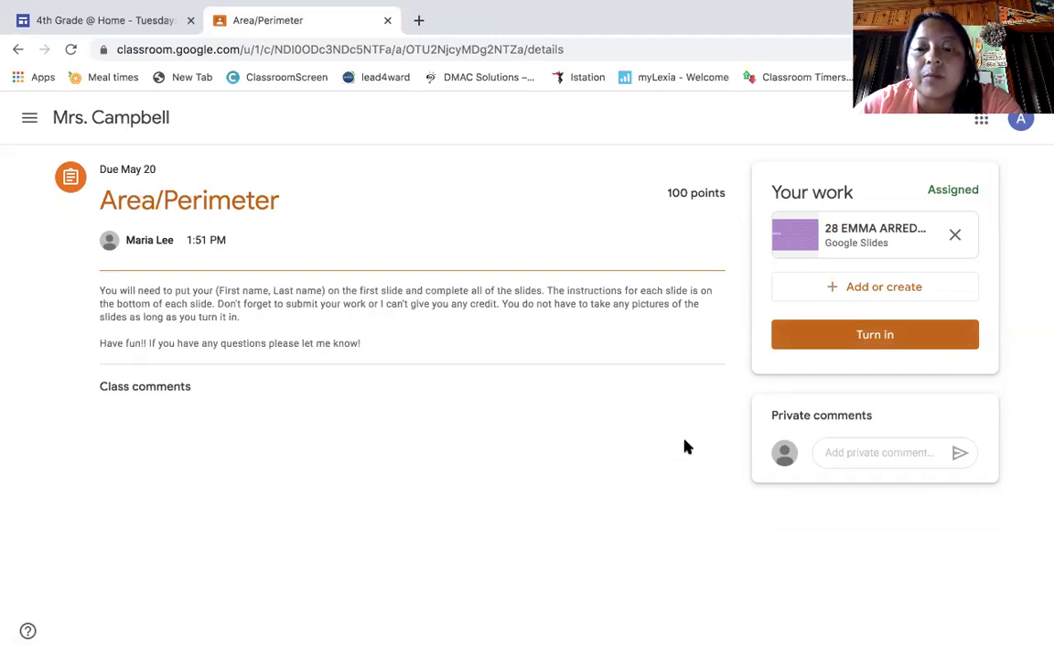
left_click(848, 235)
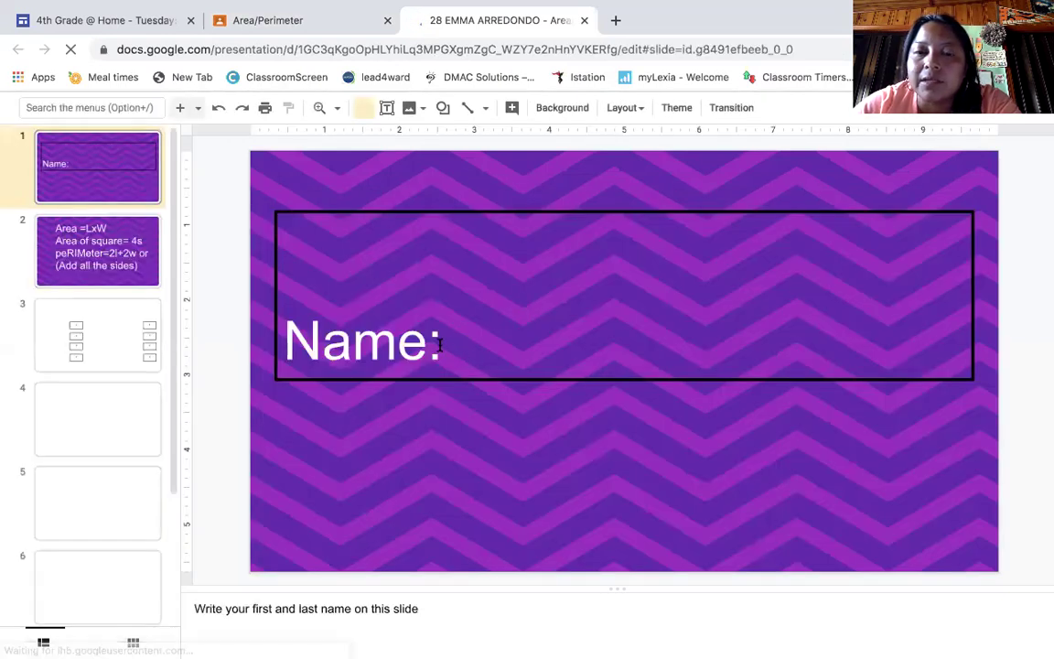
Review the formulas slide, then return to Area Practice and select the 6 ft. by 4 ft. answer box.
left_click(440, 346)
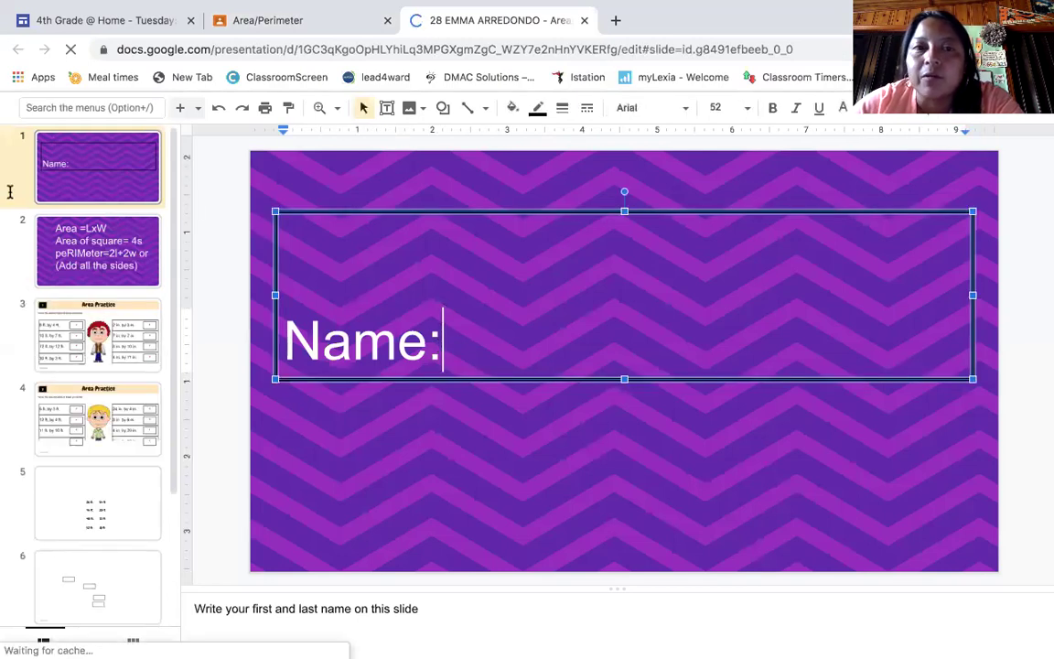
left_click(103, 260)
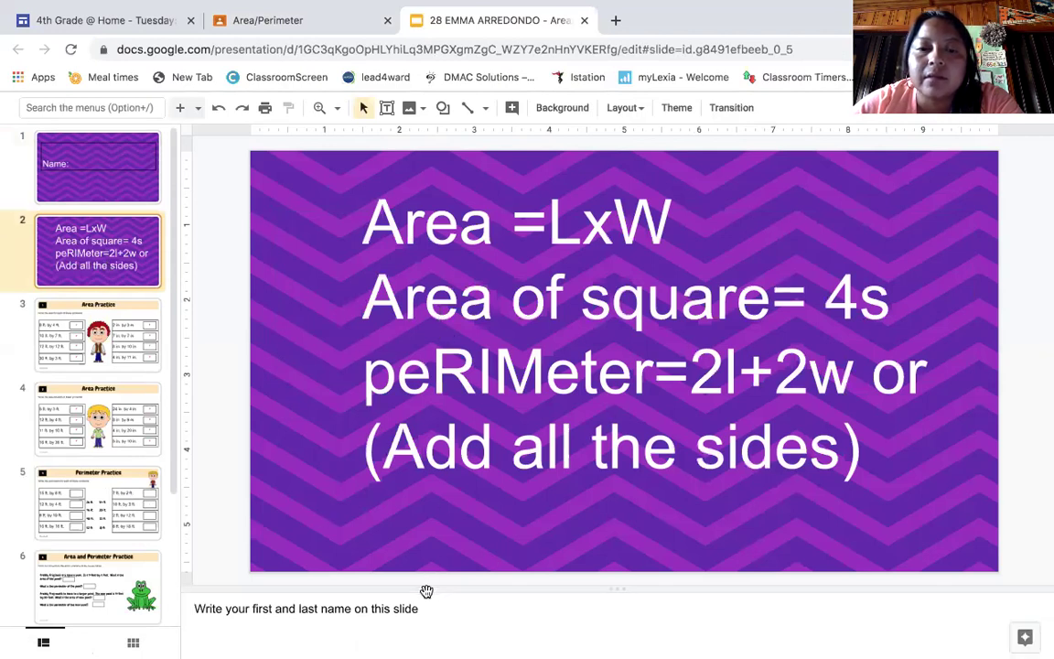
left_click(117, 331)
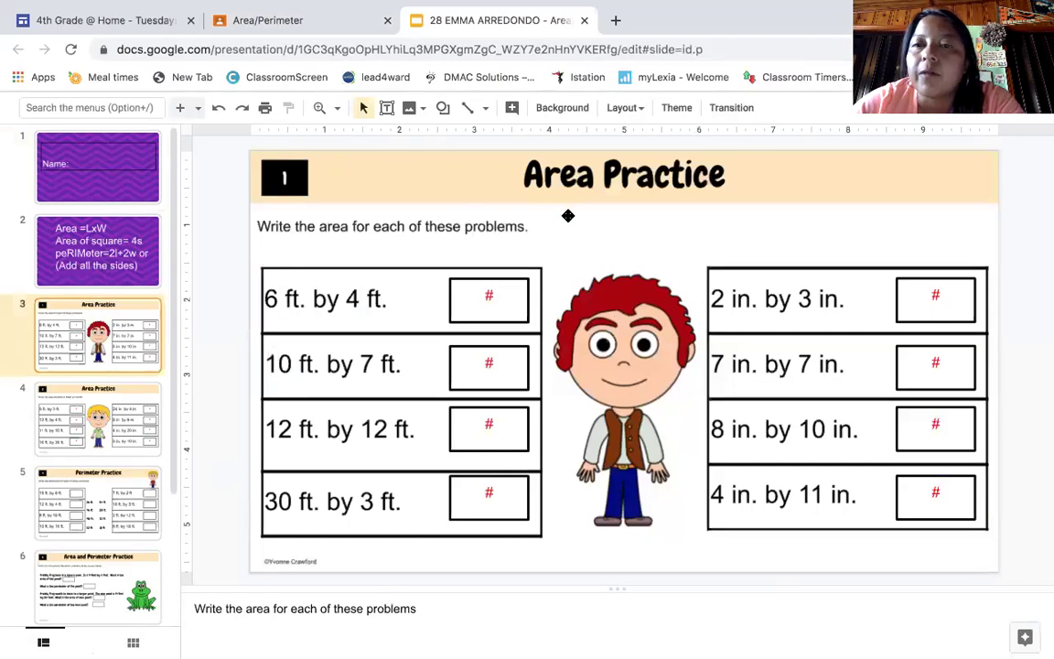
left_click(91, 213)
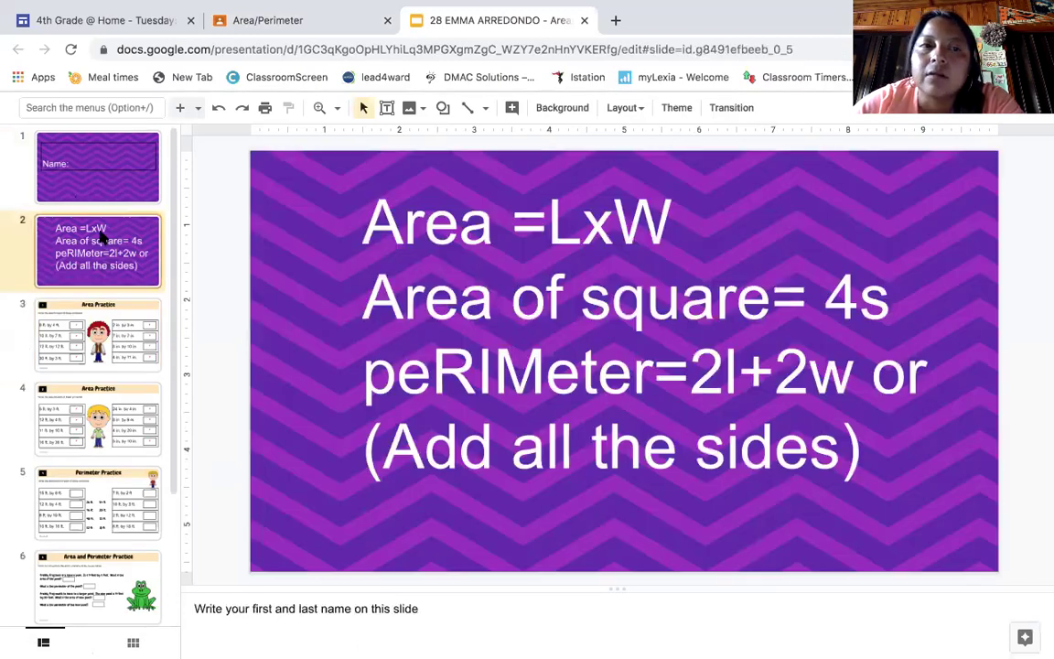
left_click(111, 325)
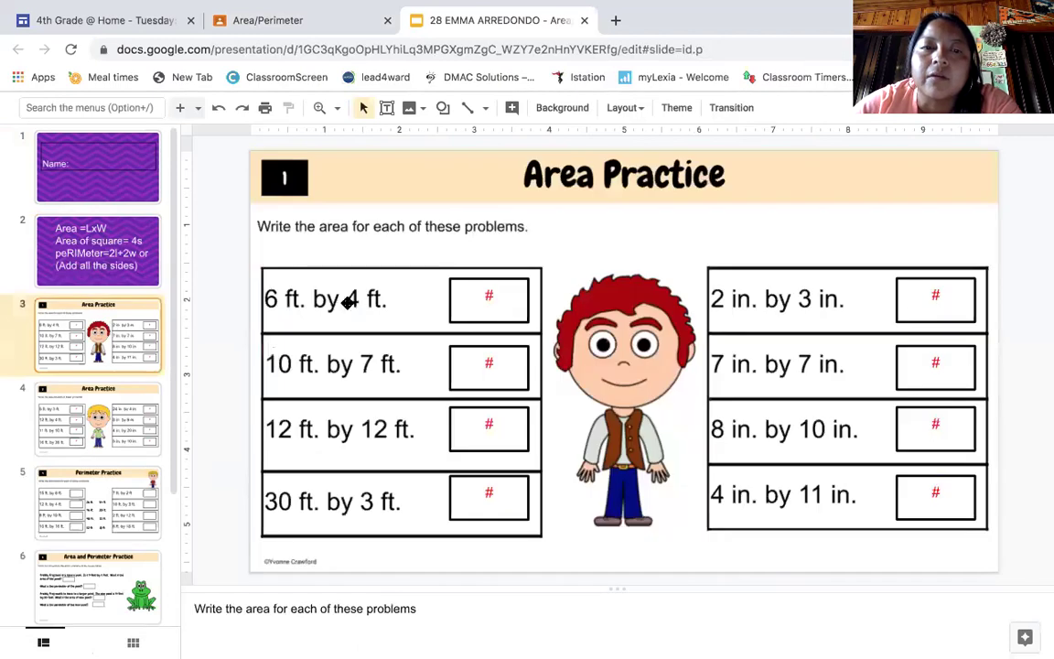
left_click(488, 294)
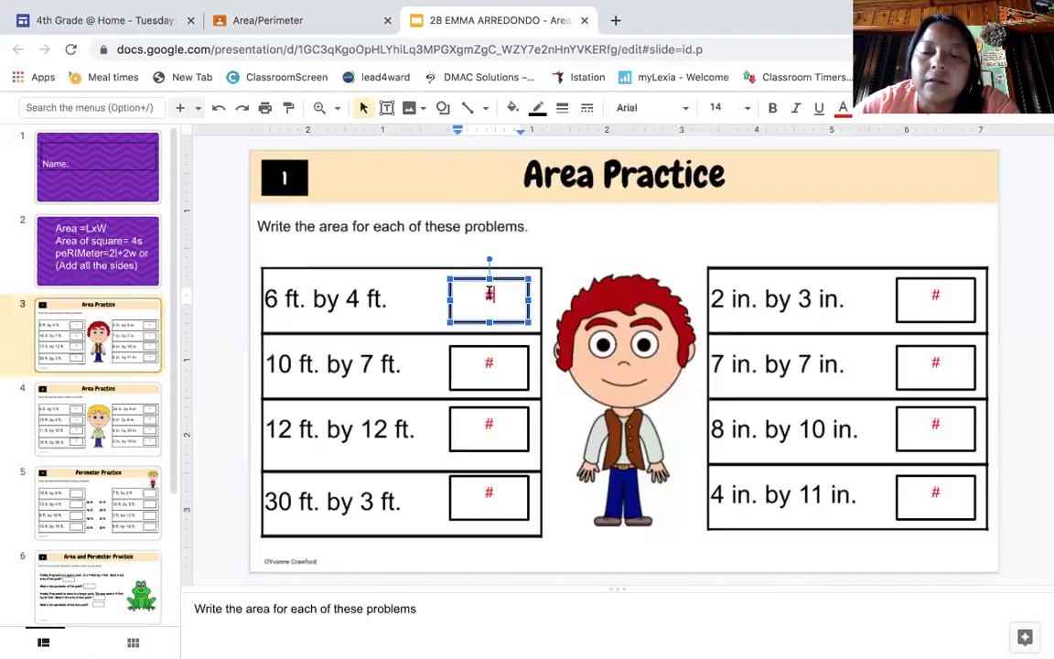
Enter 24 as the 6 ft. by 4 ft. area and go through the other slide 3 answer boxes.
type("24")
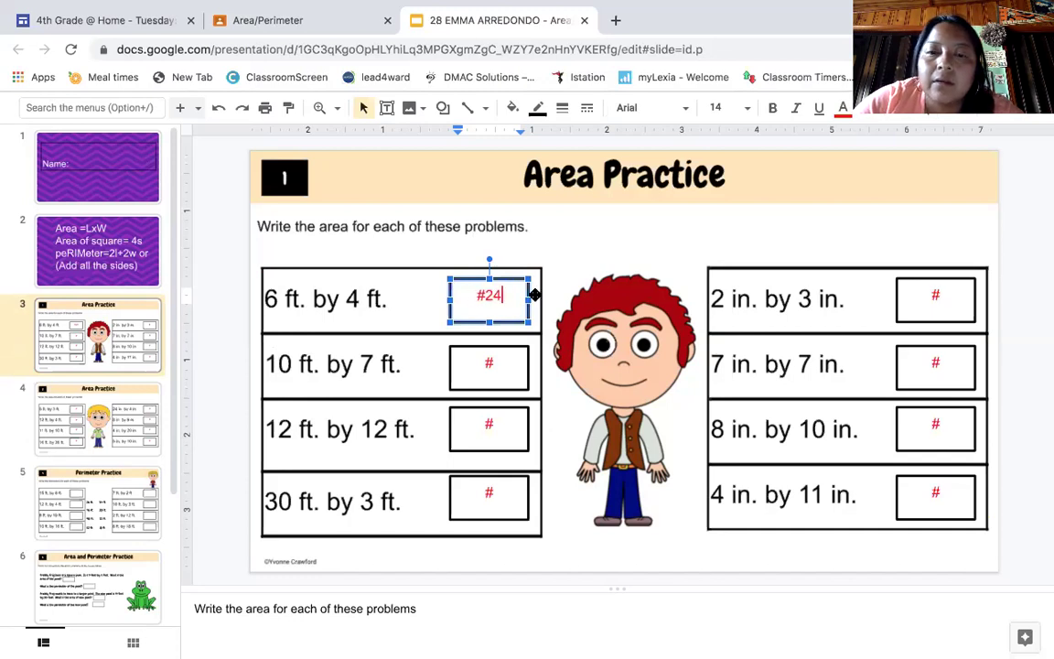
left_click(470, 347)
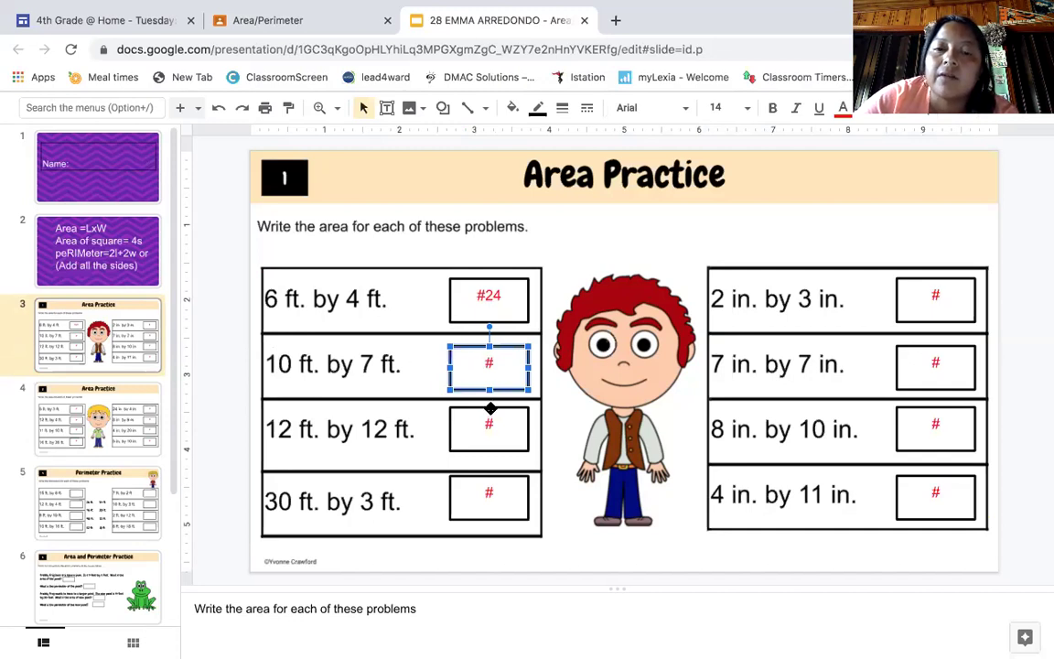
left_click(491, 408)
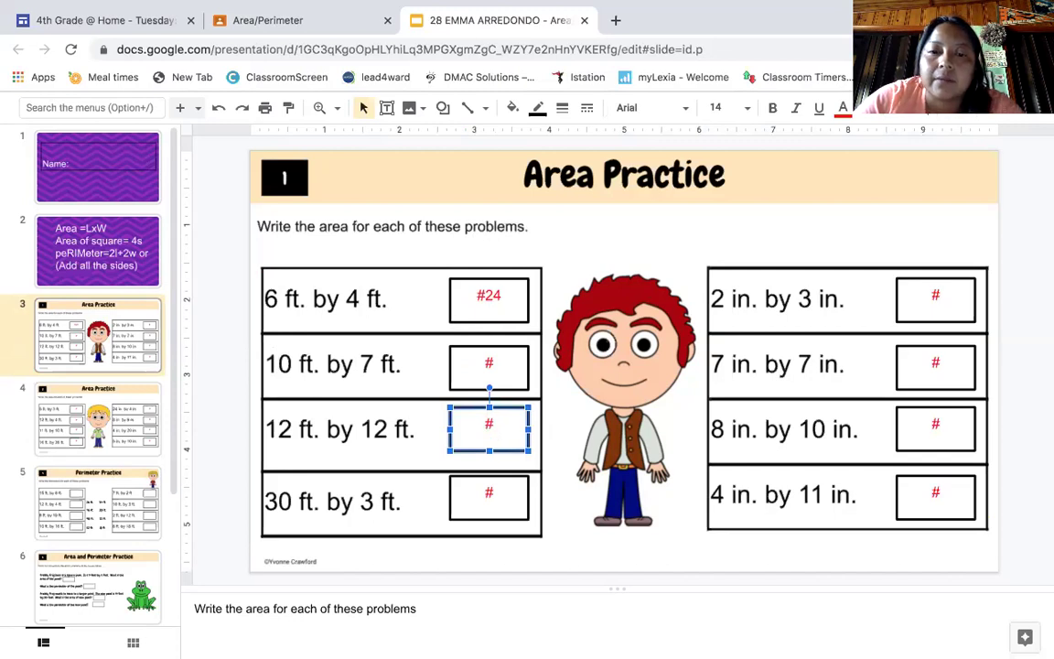
left_click(493, 425)
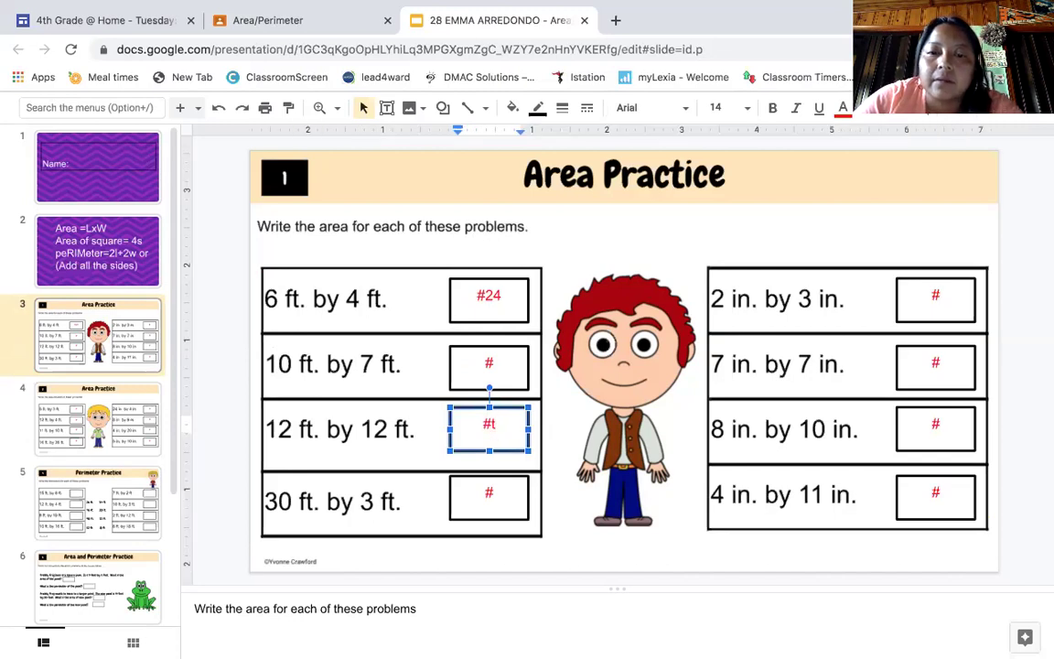
left_click(492, 474)
type("h")
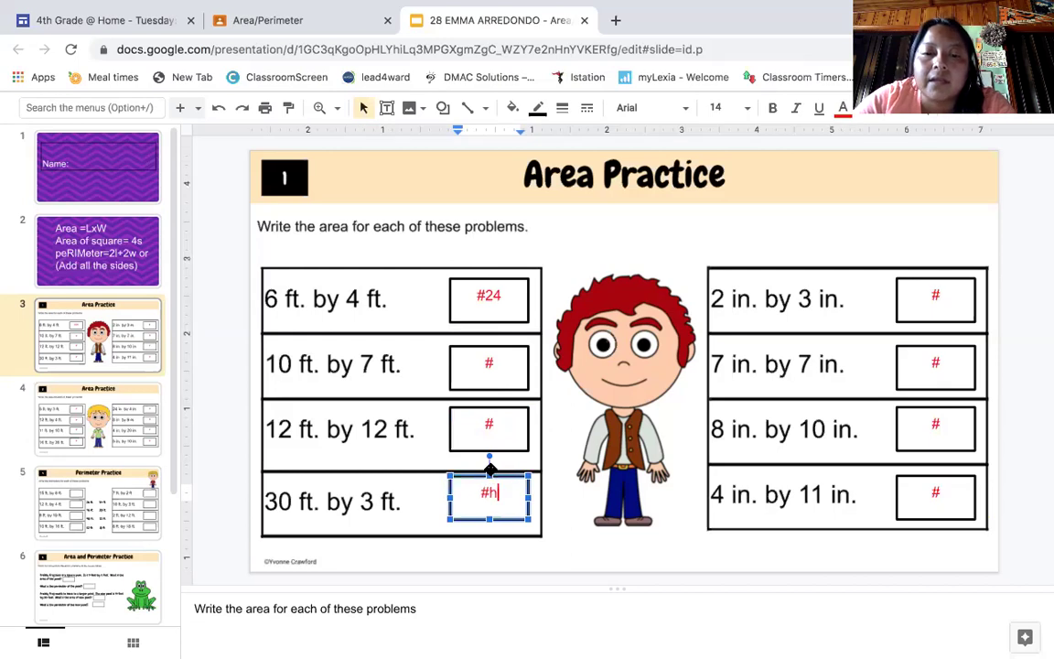
key("BackSpace")
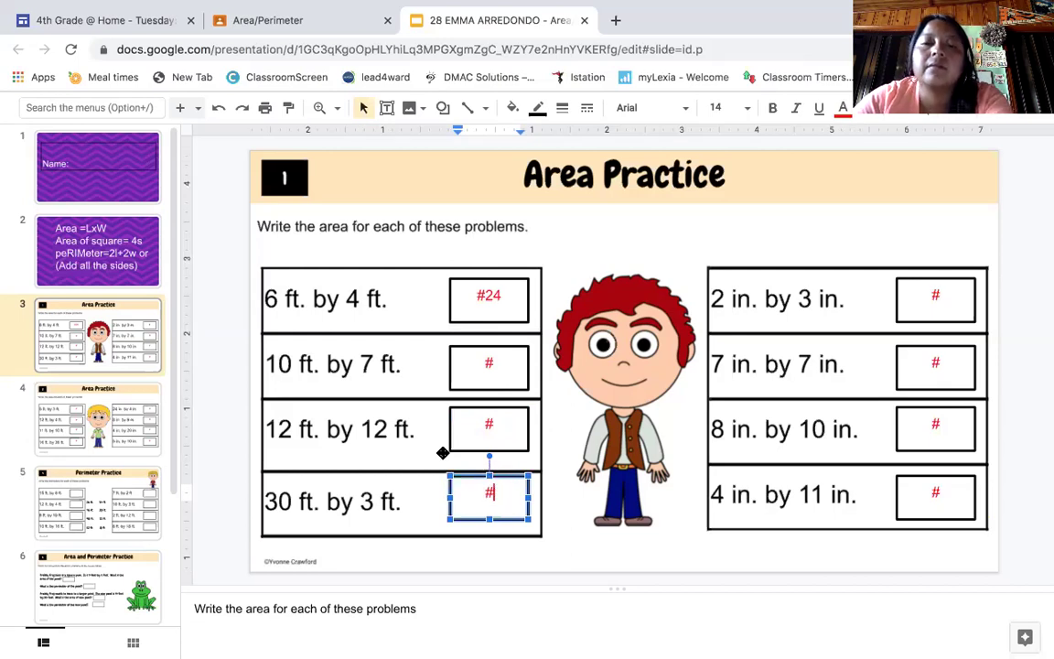
left_click(949, 286)
left_click(944, 291)
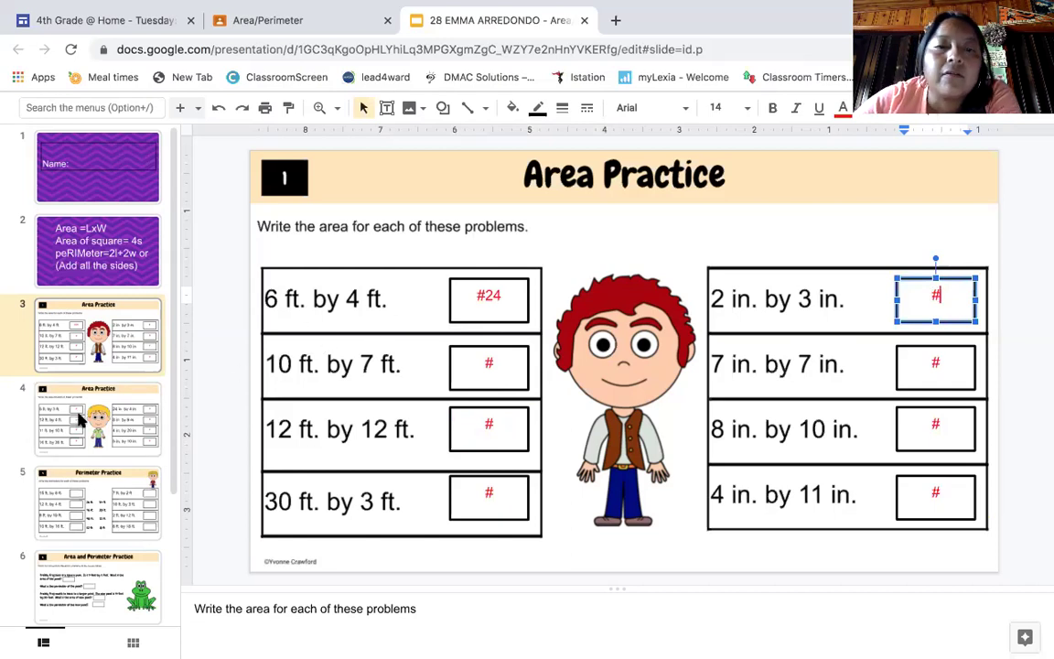
Enter 15 for 5 ft. by 3 ft. on slide 4, view Perimeter Practice, then revisit the formulas.
left_click(73, 378)
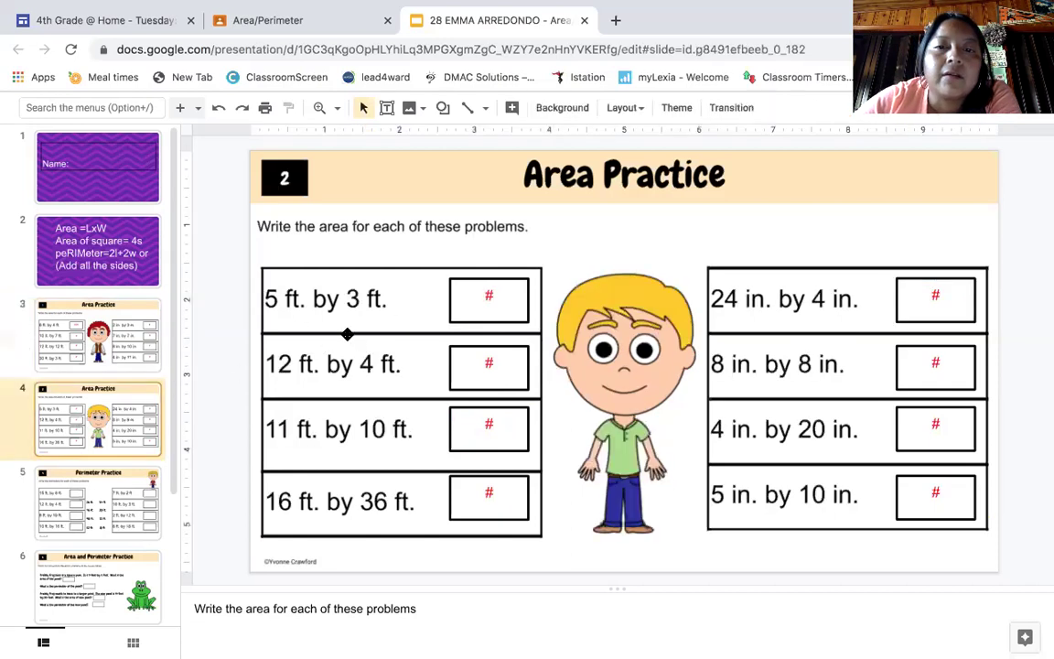
left_click(500, 283)
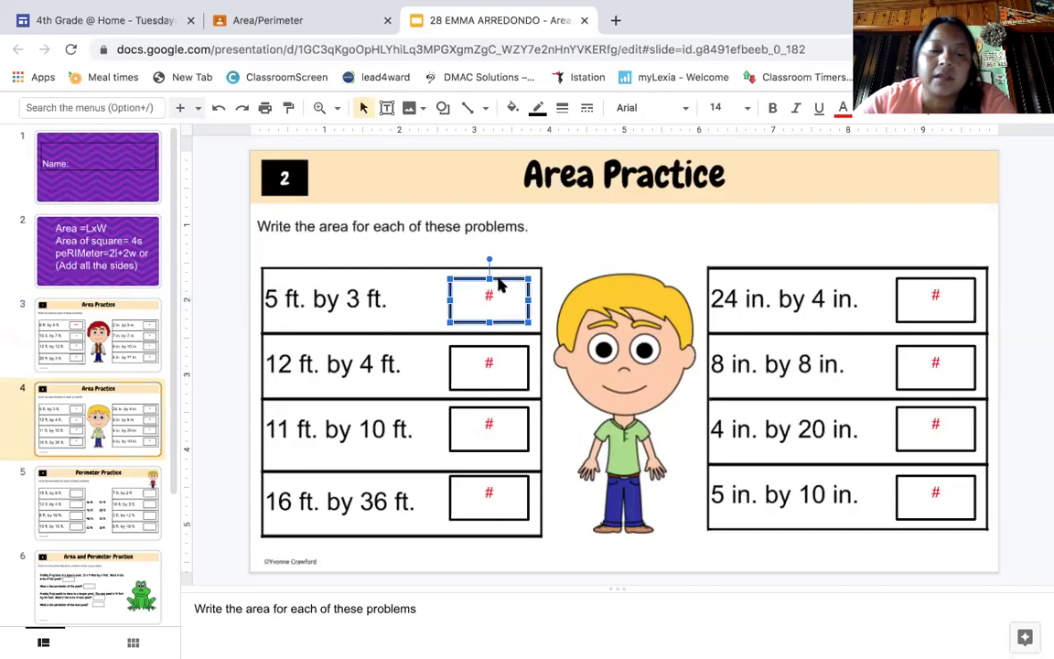
left_click(499, 284)
type("15")
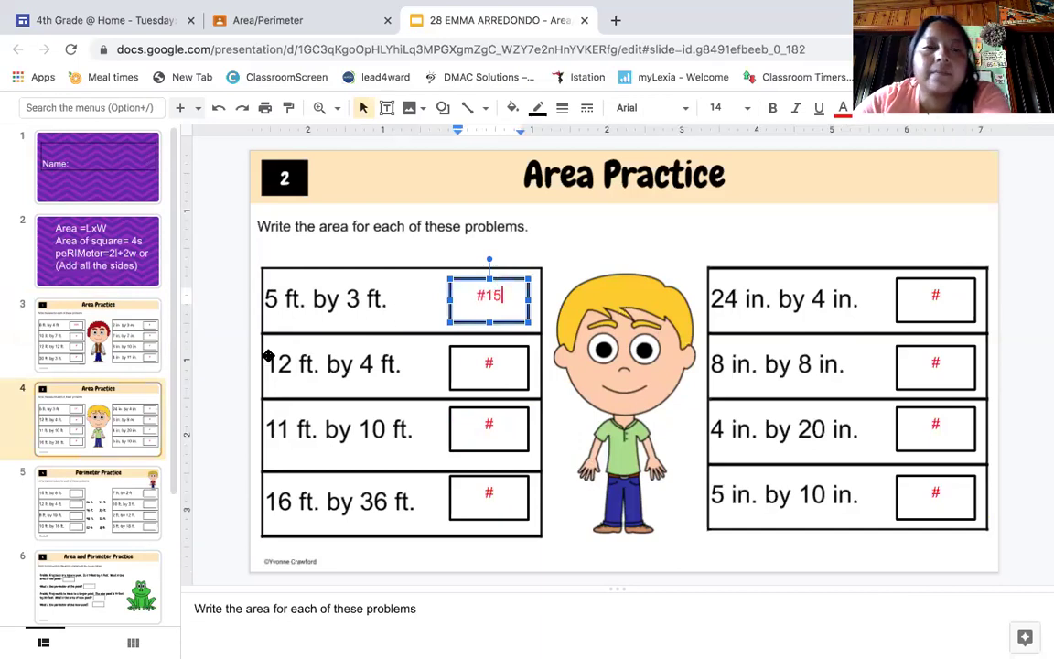
left_click(115, 485)
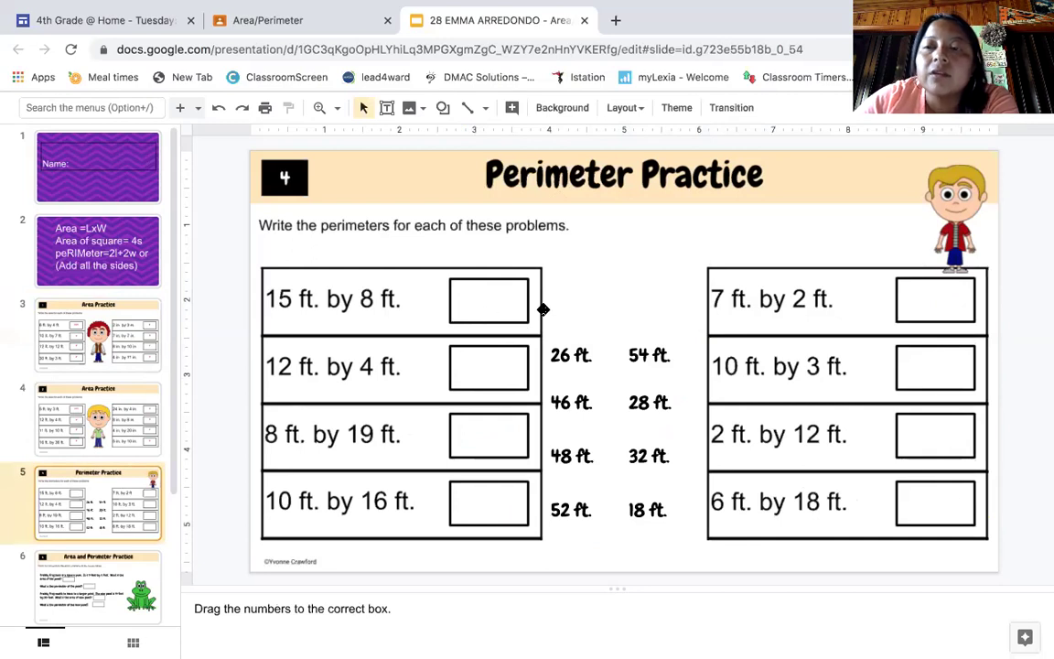
left_click(83, 244)
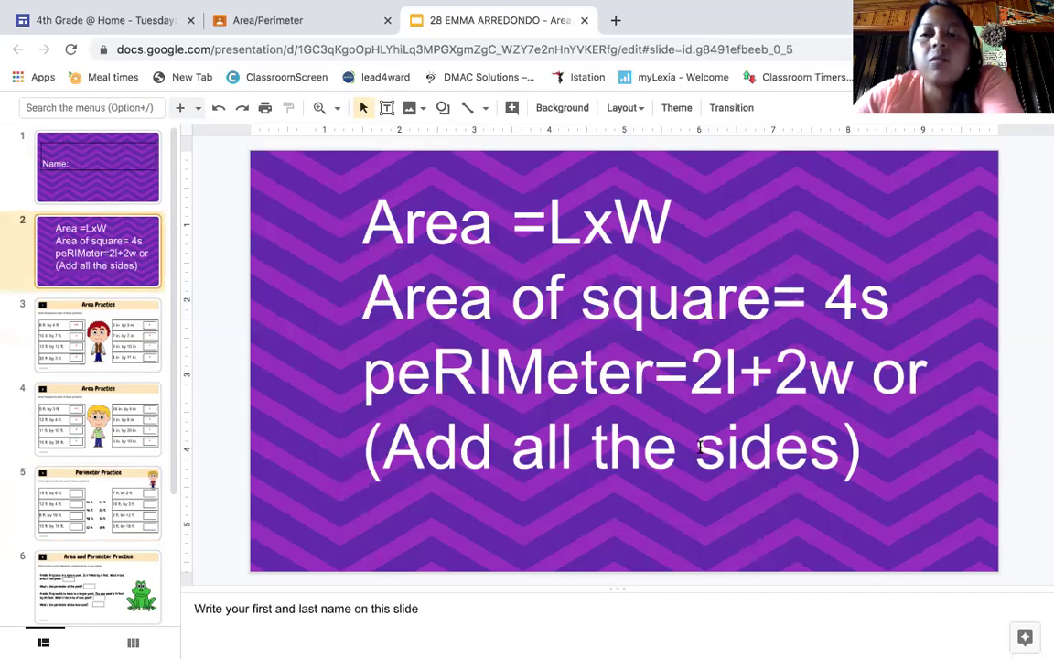
left_click(97, 346)
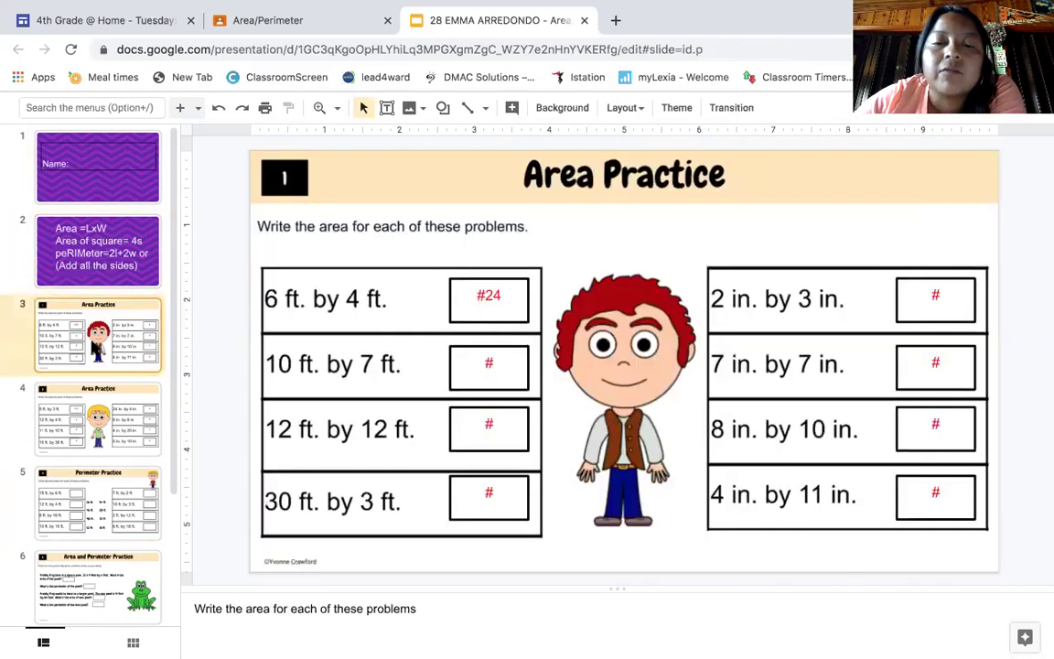
left_click(110, 494)
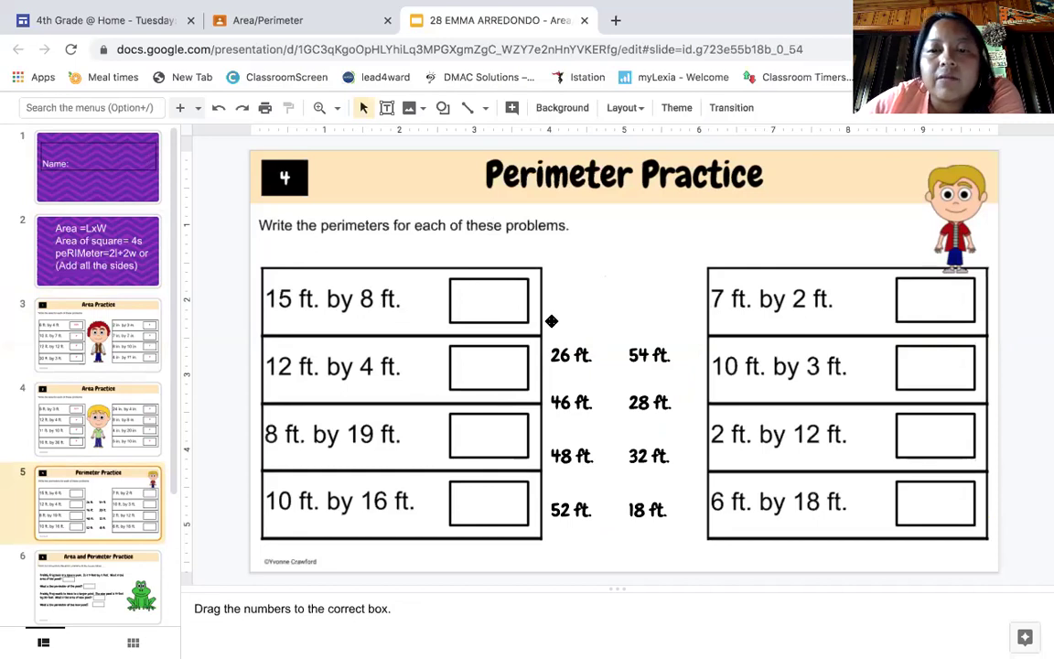
left_click(583, 455)
Drag 48 ft. into the 15 ft. by 8 ft. answer box.
left_click(596, 440)
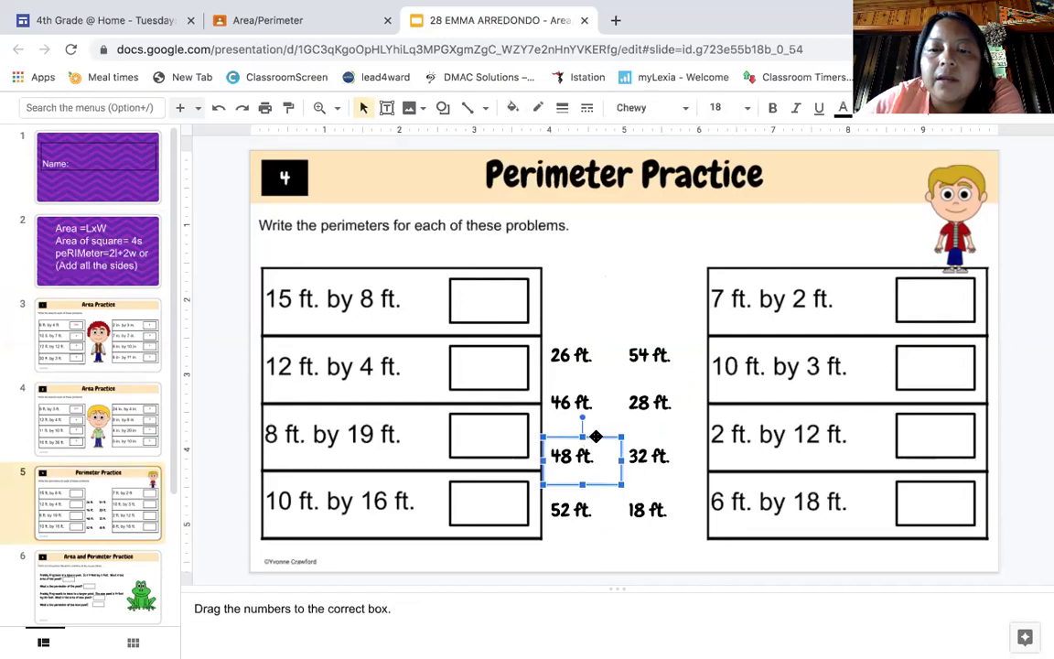
left_click_drag(596, 440, 507, 282)
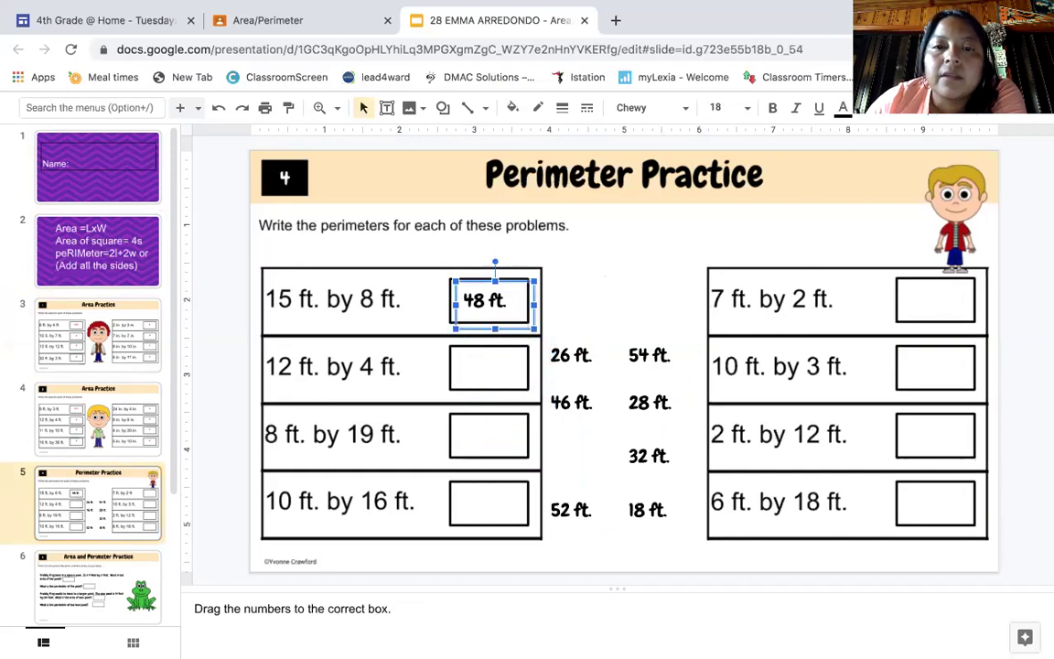
left_click(650, 240)
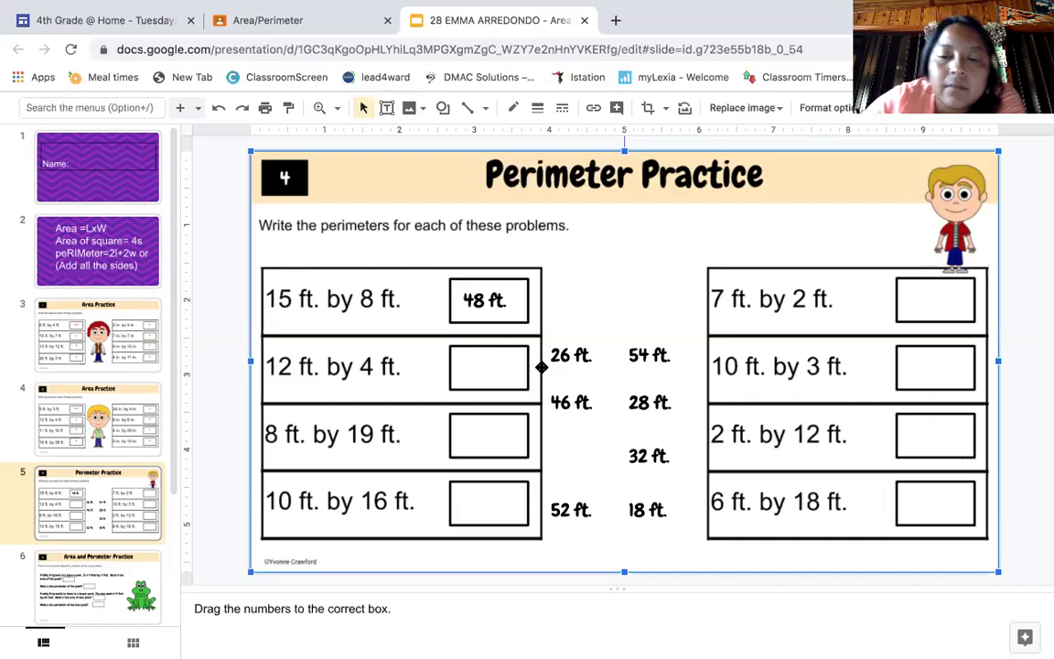
Drag 32 ft. into the 12 ft. by 4 ft. answer box, then nudge the 18 ft. and 26 ft. values.
left_click(659, 453)
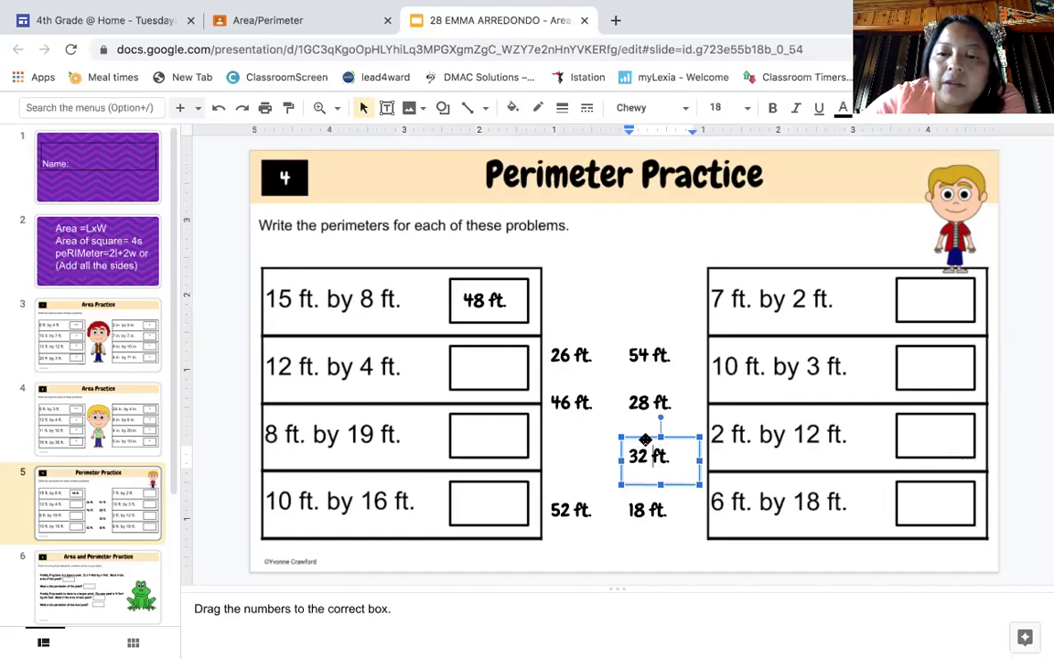
left_click_drag(647, 435, 478, 349)
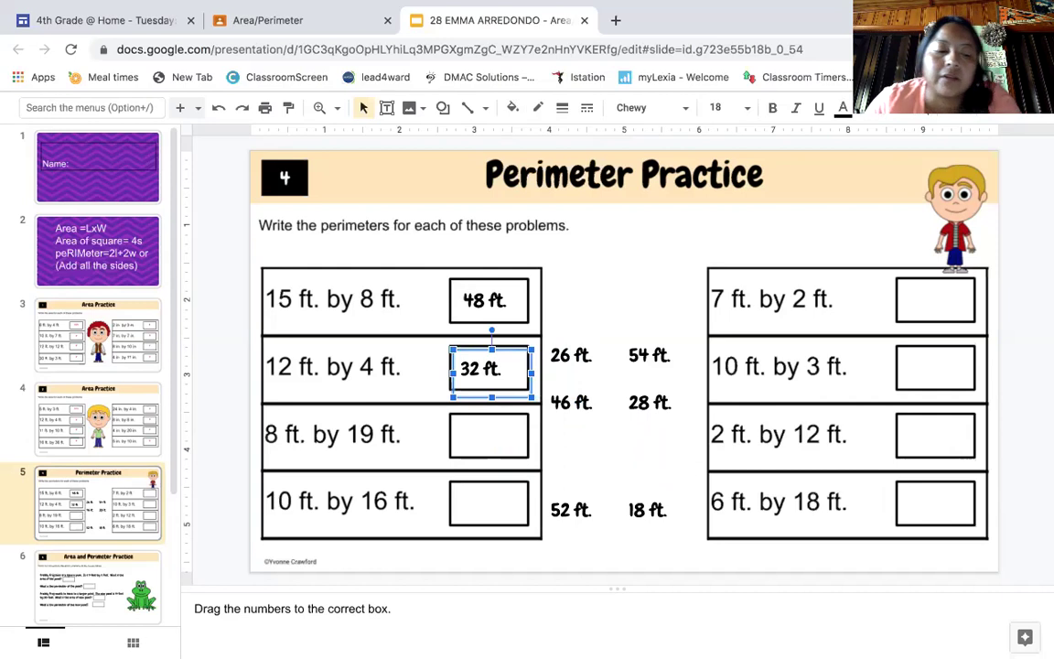
left_click(650, 509)
left_click_drag(649, 510, 626, 510)
left_click_drag(571, 355, 578, 355)
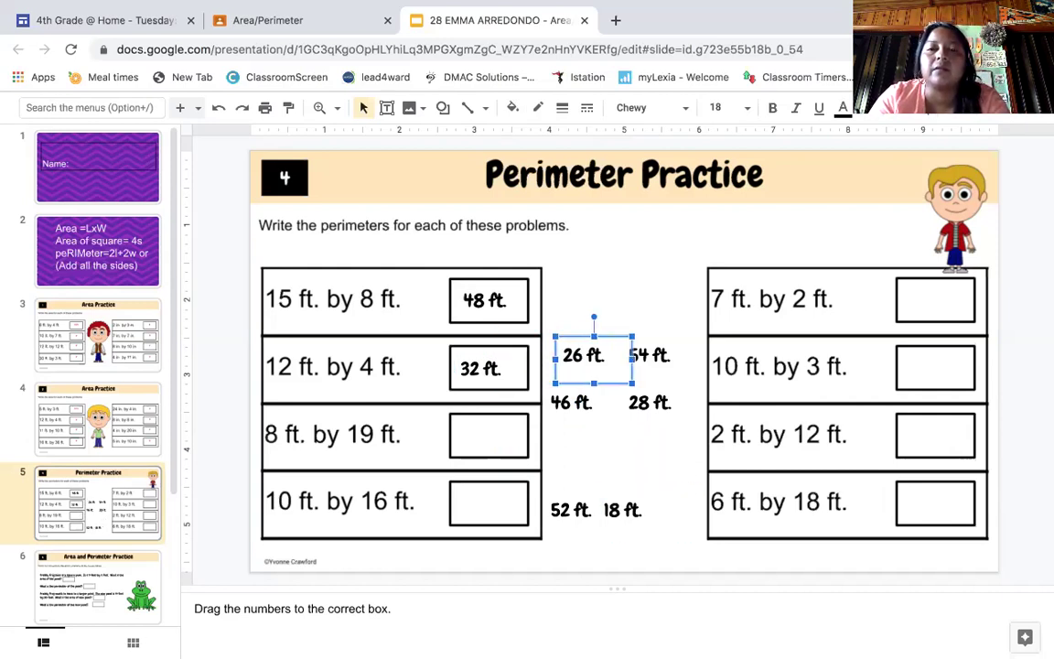